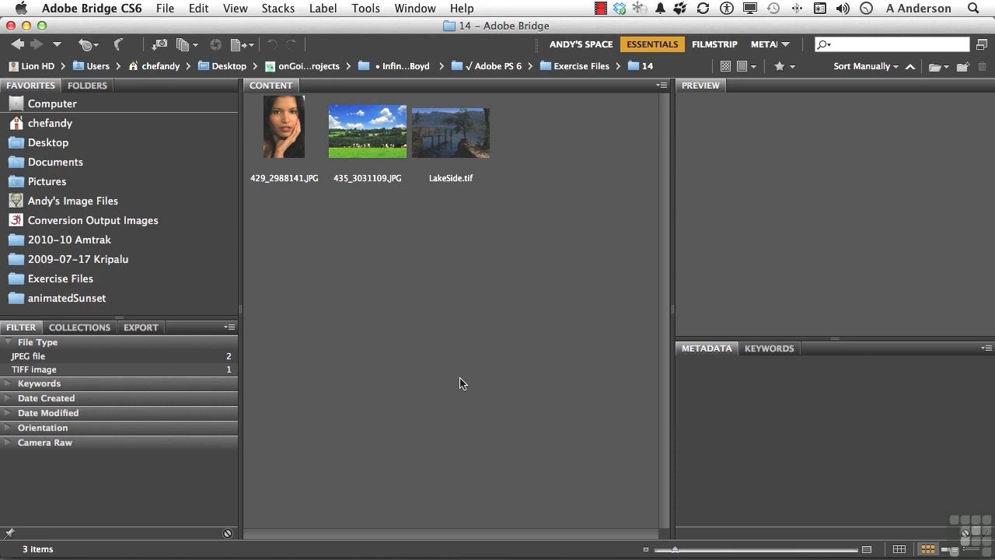
Step: Open the image 435_3031109.JPG in Photoshop and fit the whole picture in the window
{"action": "double_click", "coordinate": [365, 143]}
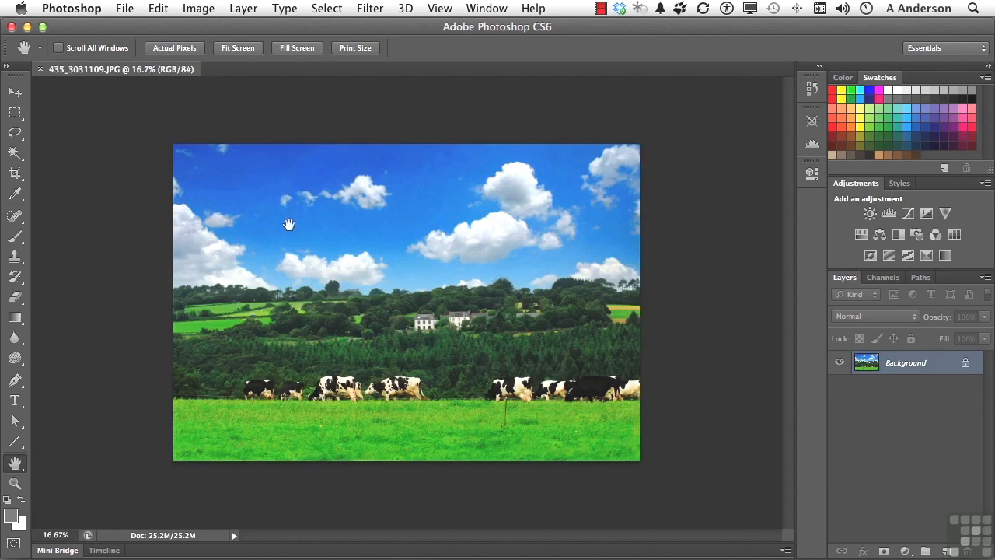
{"action": "double_click", "coordinate": [16, 464]}
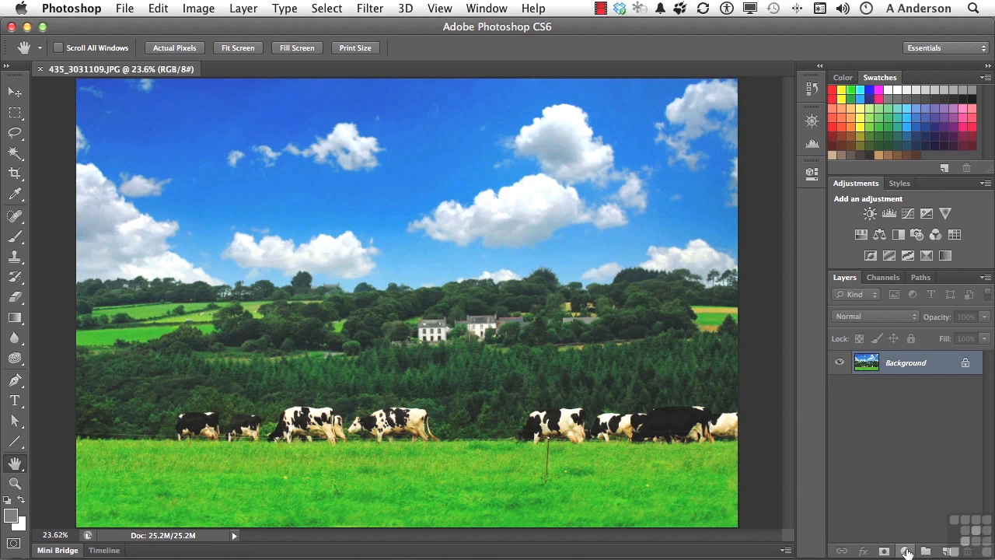
Step: Add a monochrome Channel Mixer adjustment layer with Red at 160%, Green at 140% and Blue at -200%
{"action": "left_click", "coordinate": [935, 235]}
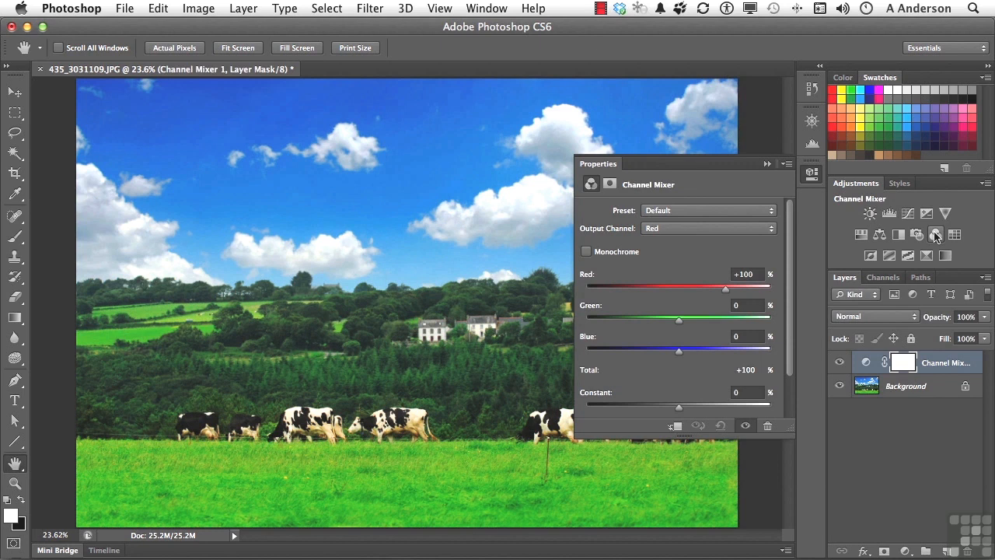
{"action": "left_click", "coordinate": [586, 252]}
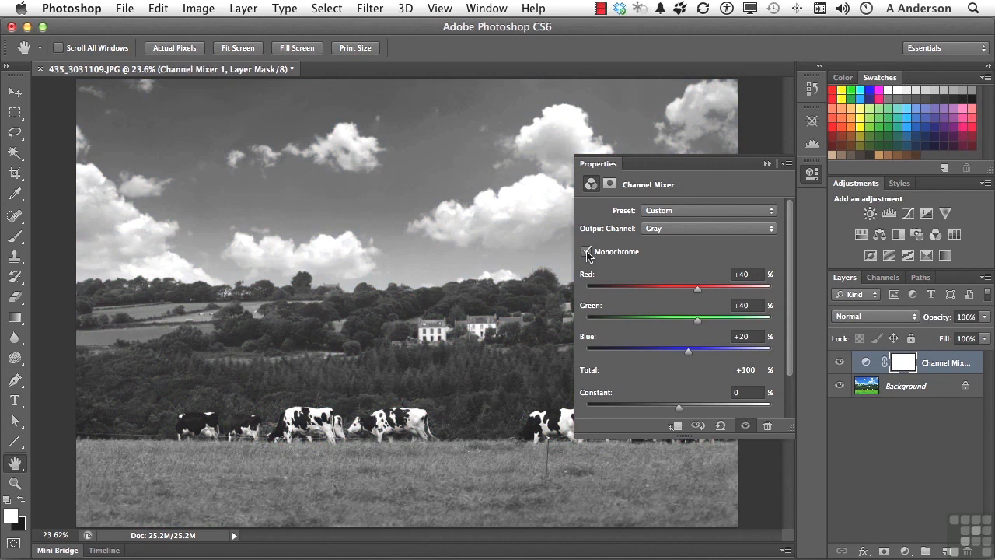
{"action": "left_click", "coordinate": [756, 273]}
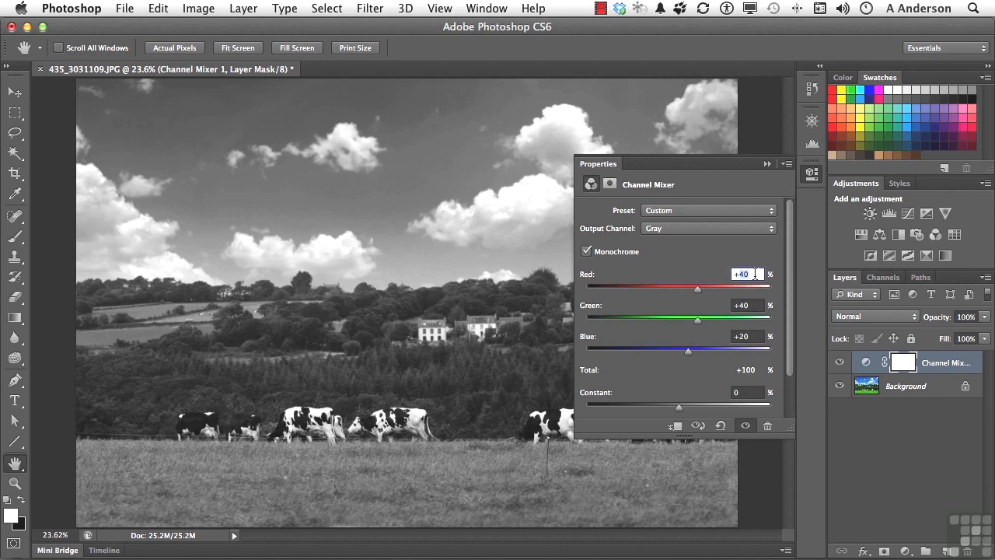
{"action": "type", "text": "160"}
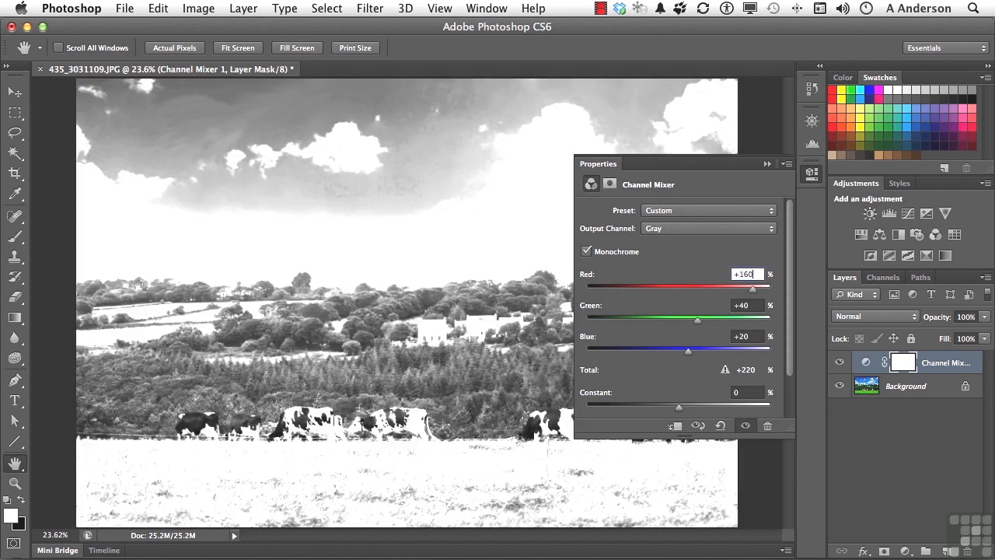
{"action": "key", "text": "Tab"}
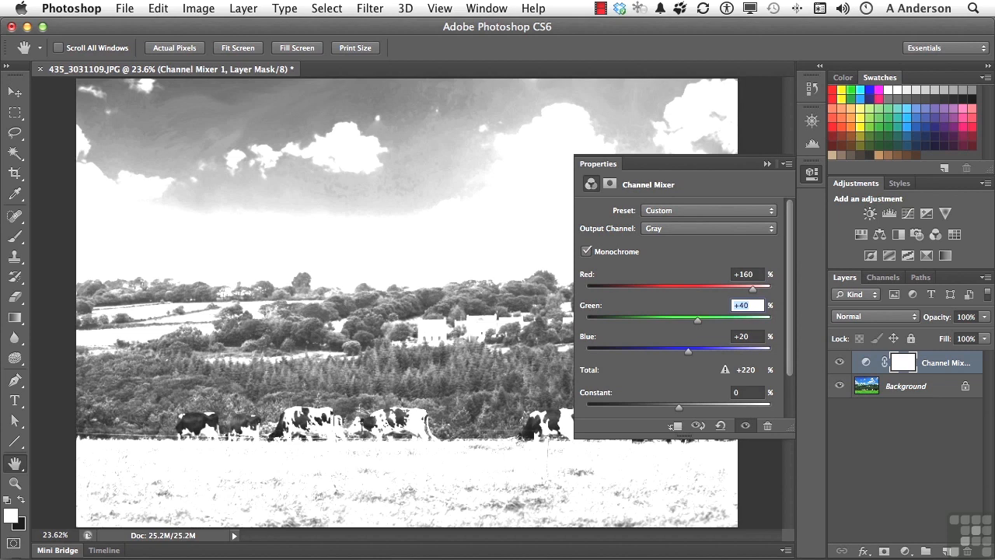
{"action": "type", "text": "140"}
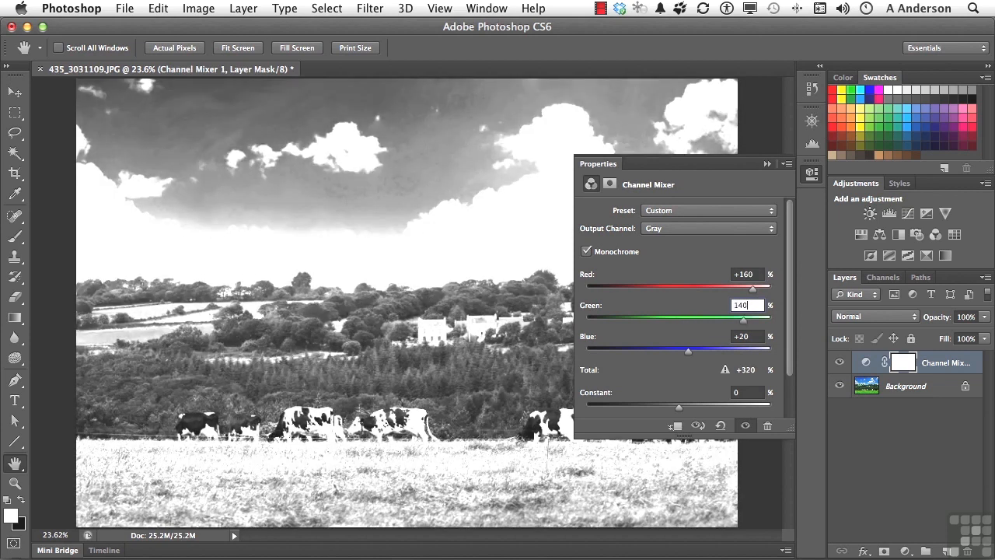
{"action": "key", "text": "Tab"}
{"action": "type", "text": "-200"}
{"action": "key", "text": "Tab"}
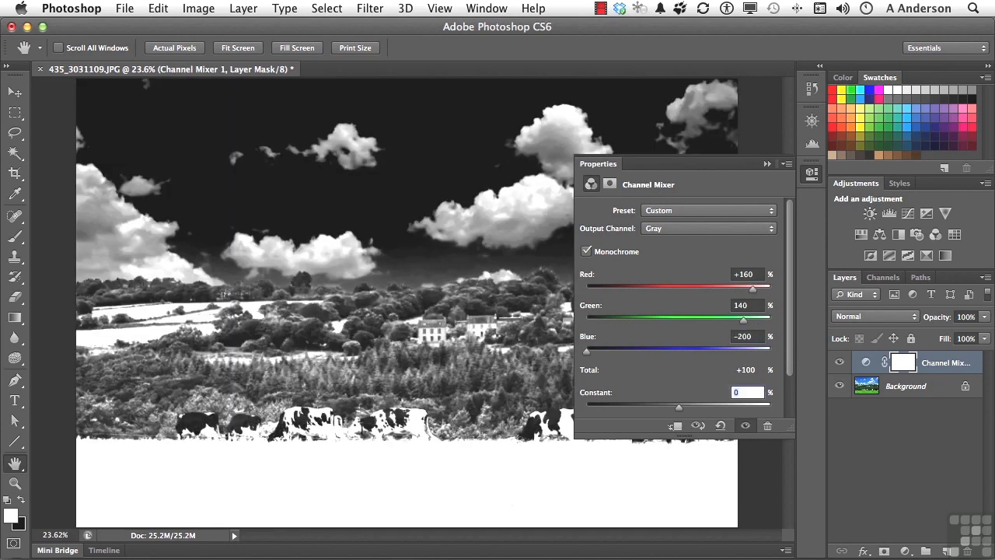
{"action": "left_click", "coordinate": [766, 164]}
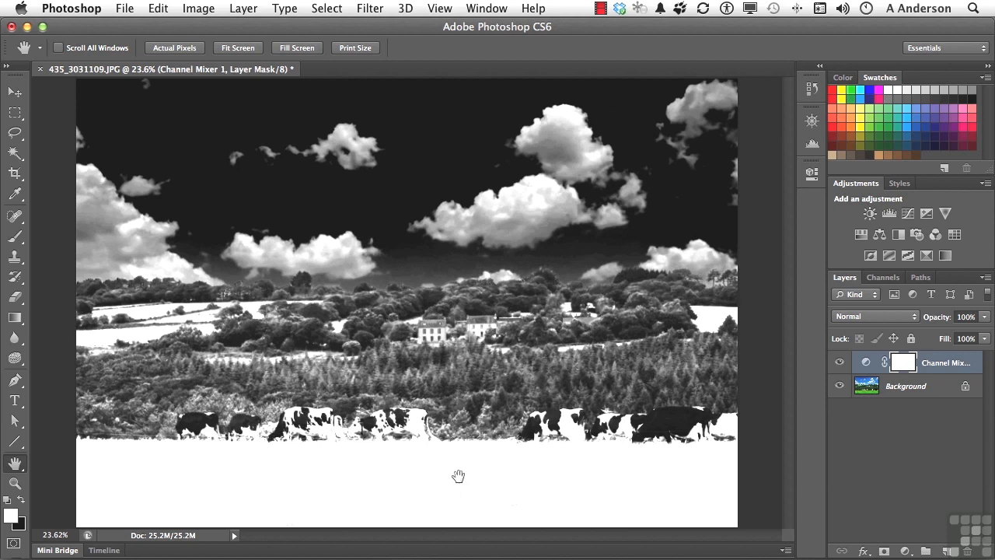
Step: Try a Constant of -89% in the Channel Mixer adjustment and reset it to 0%
{"action": "left_click", "coordinate": [812, 174]}
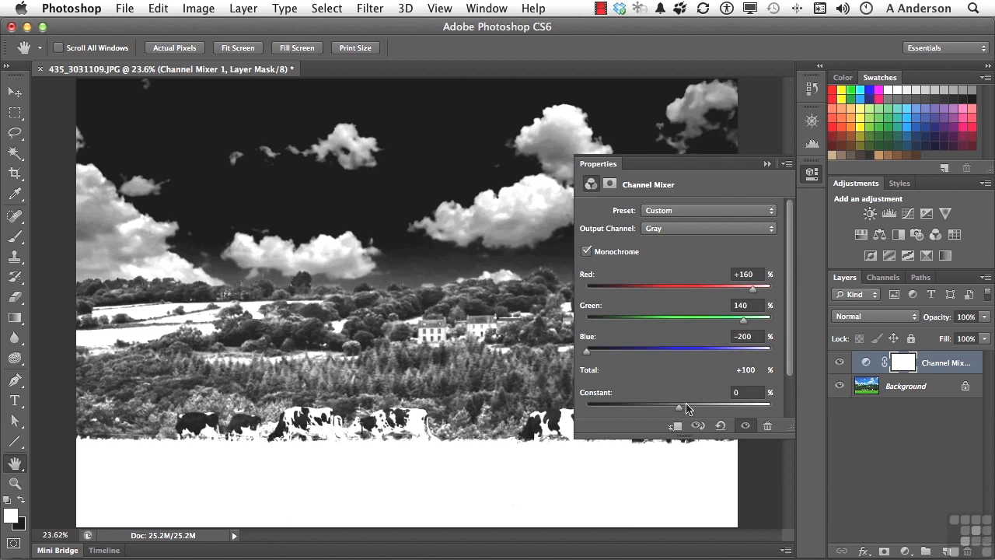
{"action": "left_click_drag", "start_coordinate": [678, 413], "coordinate": [637, 417]}
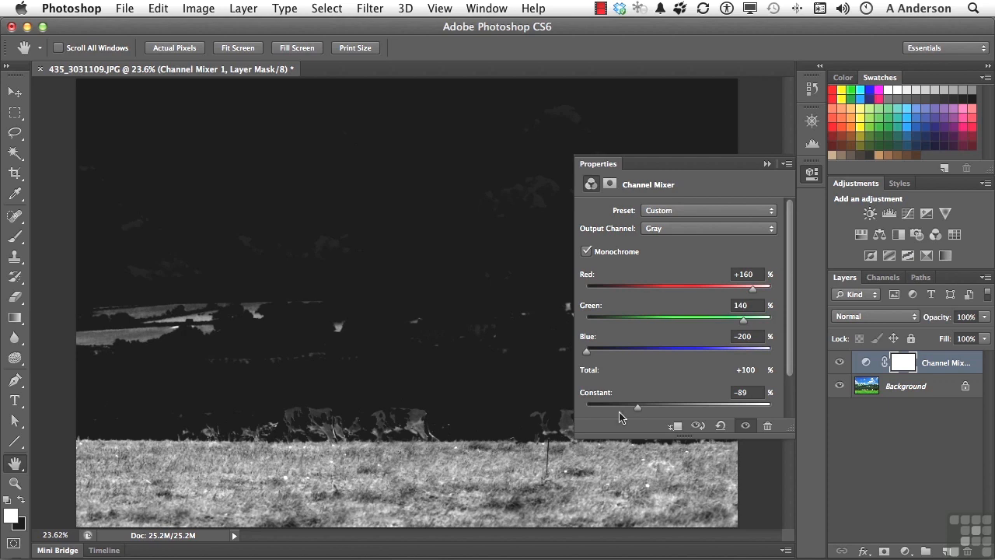
{"action": "left_click", "coordinate": [594, 397]}
{"action": "type", "text": "0"}
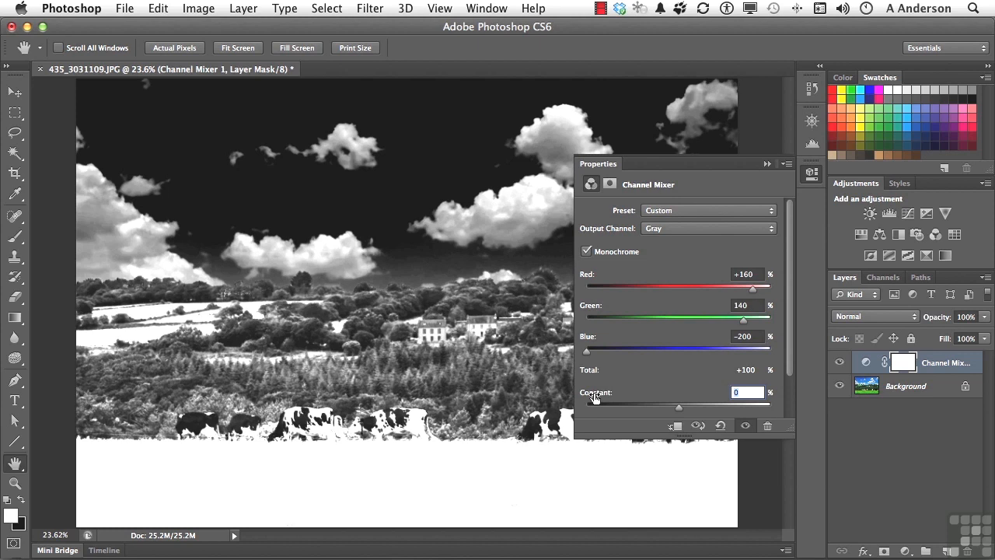
{"action": "left_click", "coordinate": [767, 165]}
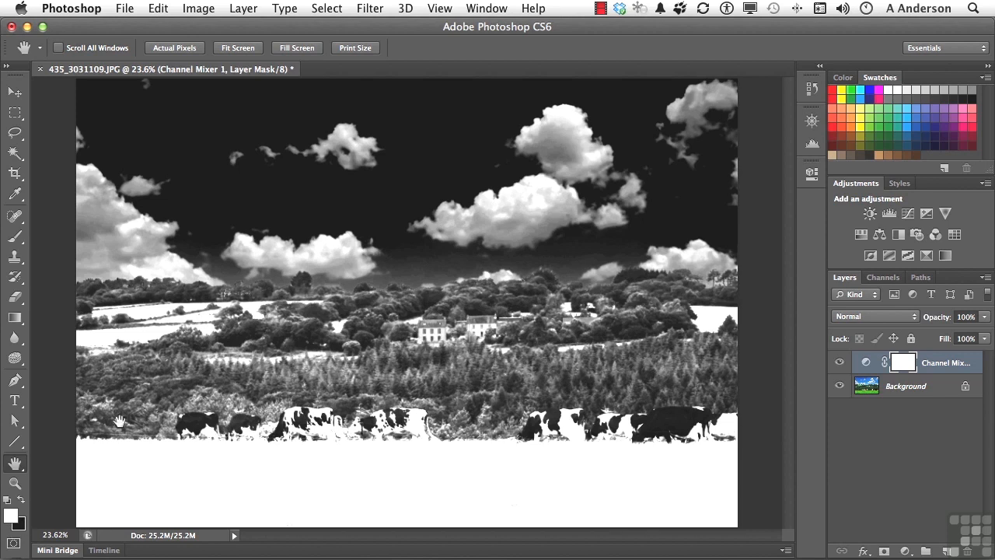
Step: Draw a vertical white-to-black linear gradient on the Channel Mixer mask, from just above the horizon down to the white houses
{"action": "left_click", "coordinate": [15, 317]}
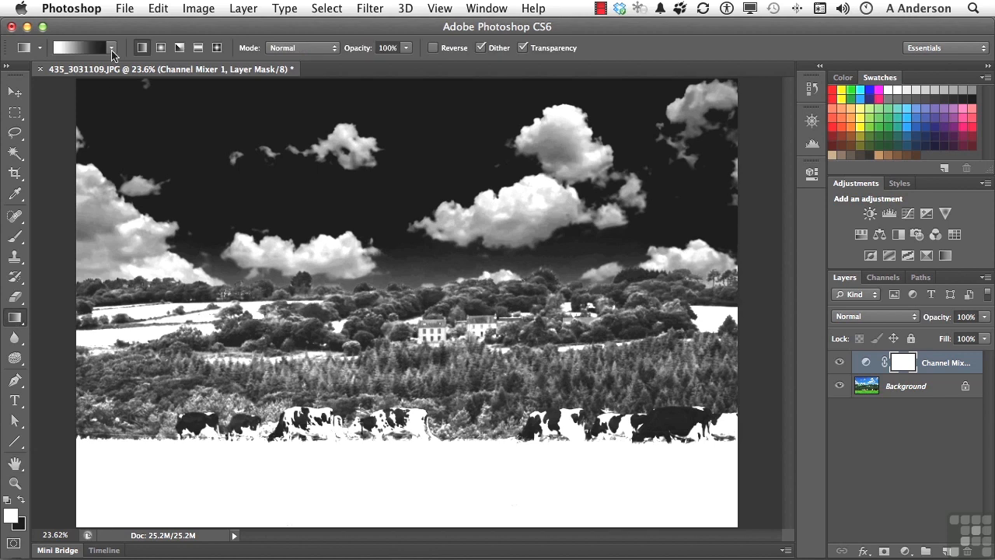
{"action": "left_click", "coordinate": [112, 51]}
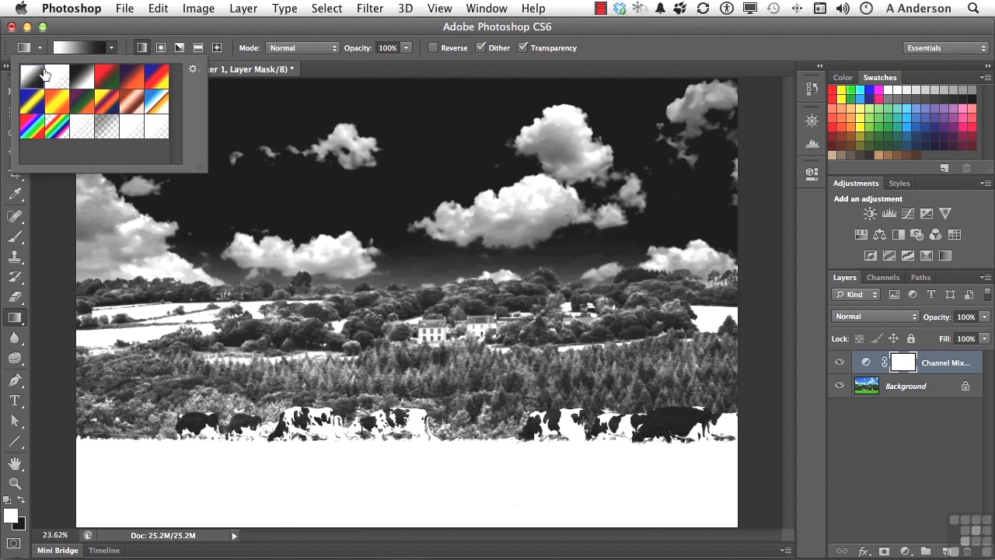
{"action": "left_click", "coordinate": [142, 48]}
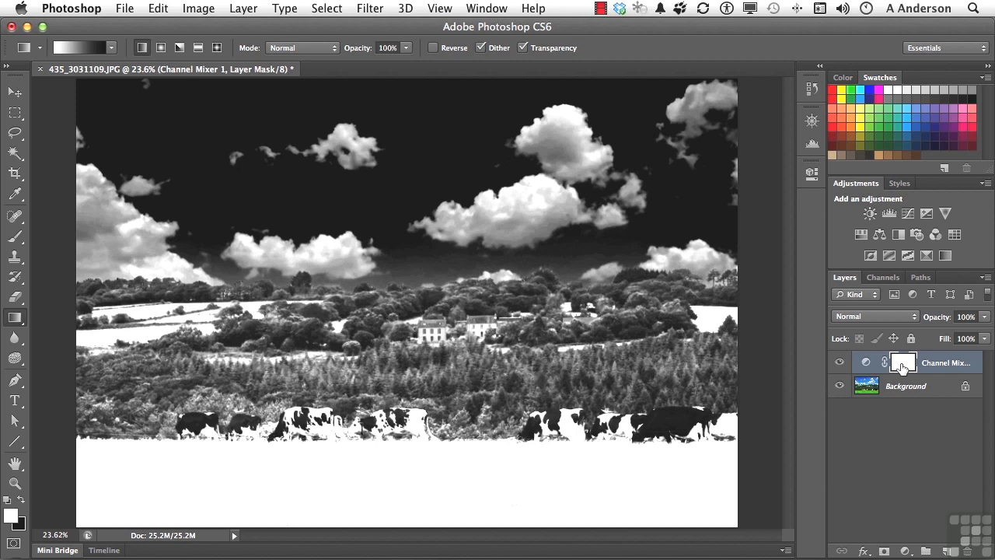
{"action": "left_click", "coordinate": [404, 258]}
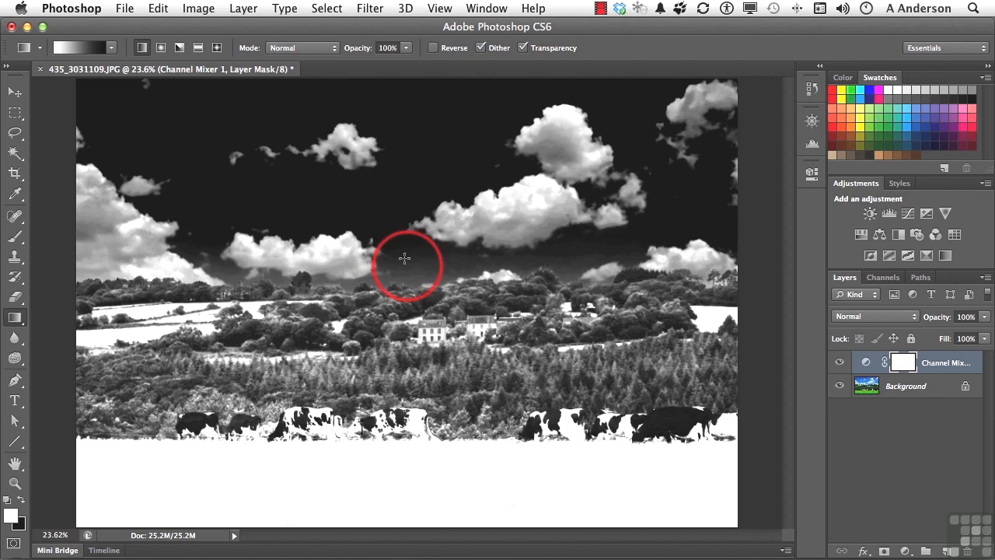
{"action": "left_click_drag", "start_coordinate": [404, 258], "coordinate": [413, 351]}
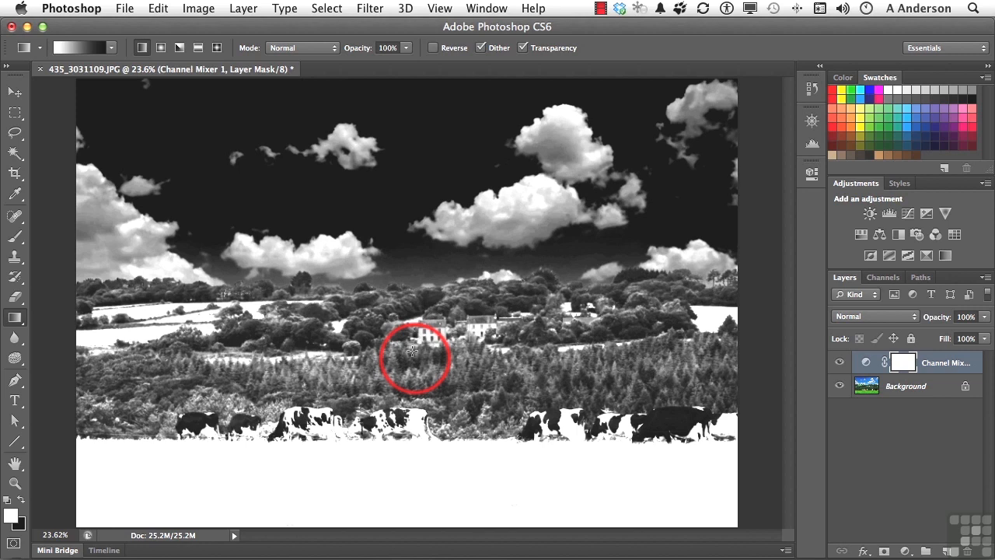
{"action": "key", "text": "shift"}
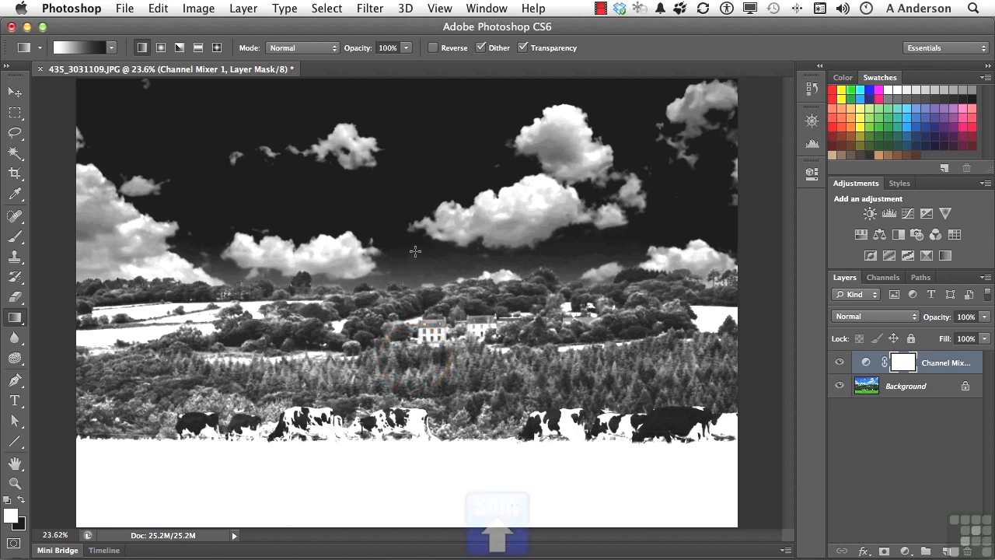
{"action": "left_click_drag", "start_coordinate": [415, 251], "coordinate": [417, 339]}
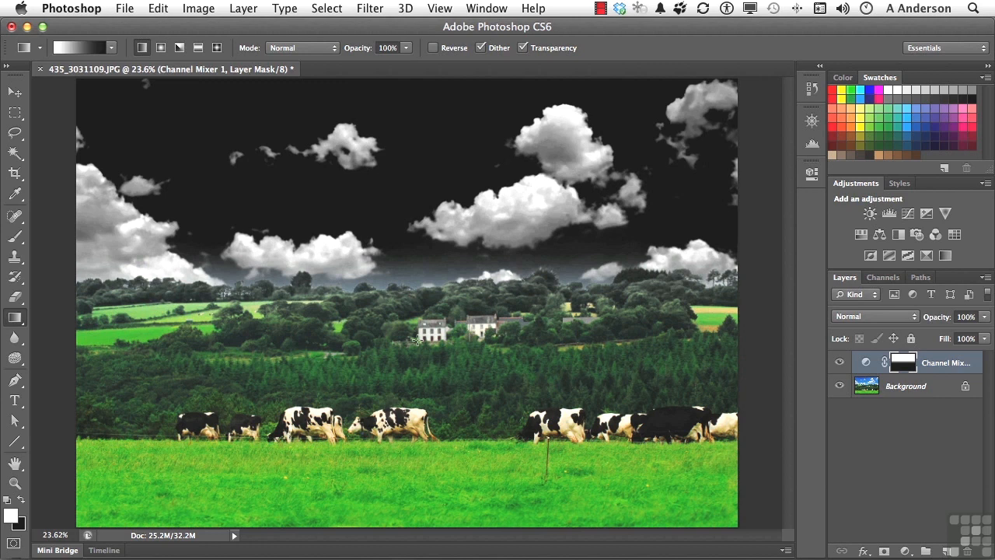
Step: Add a Black & White adjustment layer above the Channel Mixer and lower its Greens to 21
{"action": "left_click", "coordinate": [899, 236]}
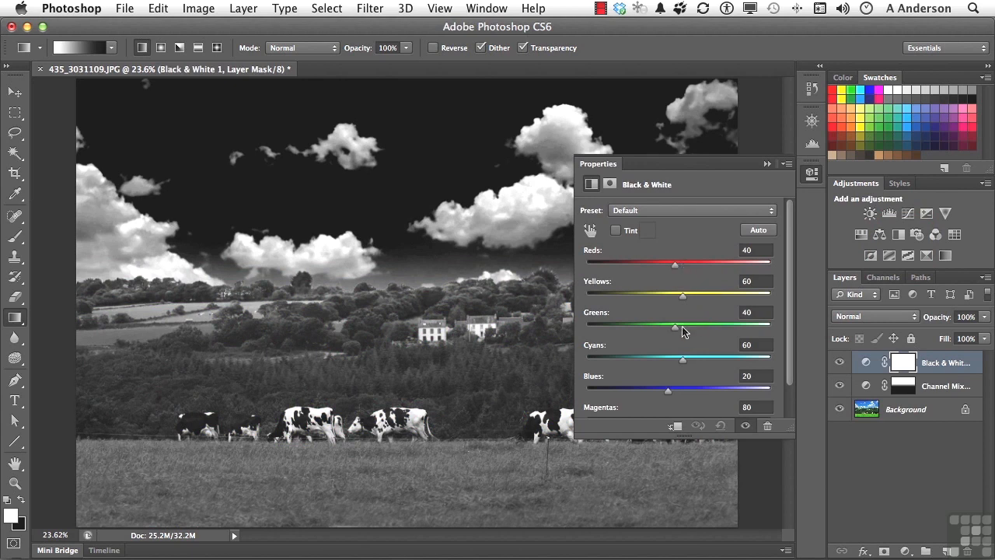
{"action": "mouse_move", "coordinate": [674, 328]}
{"action": "left_mouse_down"}
{"action": "mouse_move", "coordinate": [730, 330]}
{"action": "mouse_move", "coordinate": [675, 333]}
{"action": "left_mouse_up"}
{"action": "mouse_move", "coordinate": [674, 330]}
{"action": "left_mouse_down"}
{"action": "mouse_move", "coordinate": [726, 328]}
{"action": "mouse_move", "coordinate": [668, 331]}
{"action": "left_mouse_up"}
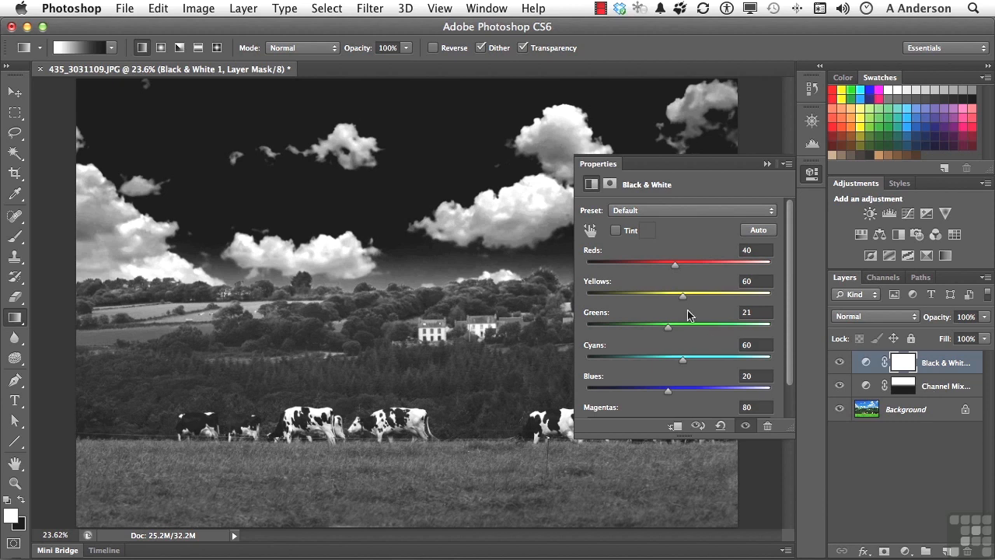
Step: Set the Black & White adjustment's Reds to 250, Yellows to about -20 and Greens to 155
{"action": "left_click", "coordinate": [754, 250]}
{"action": "double_click", "coordinate": [754, 249]}
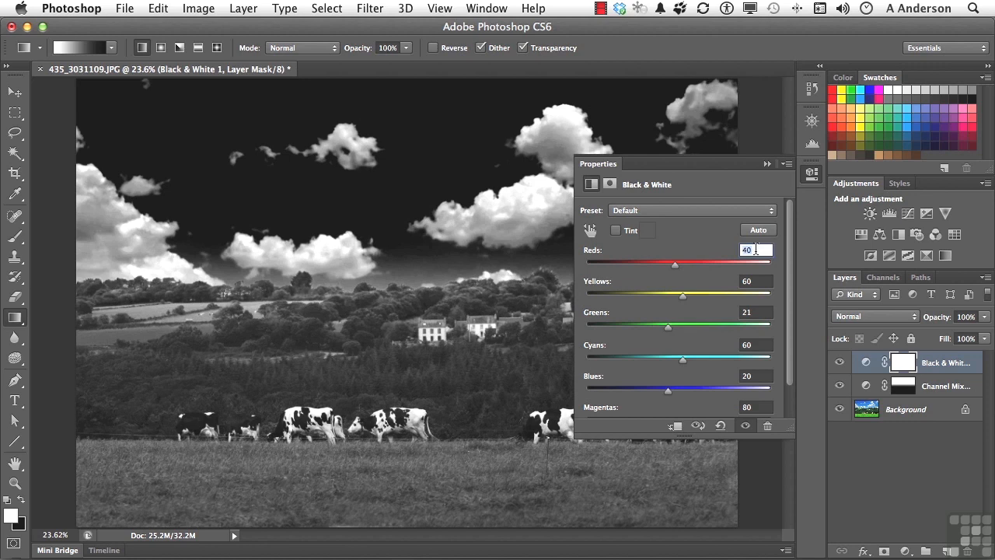
{"action": "type", "text": "250"}
{"action": "key", "text": "Tab"}
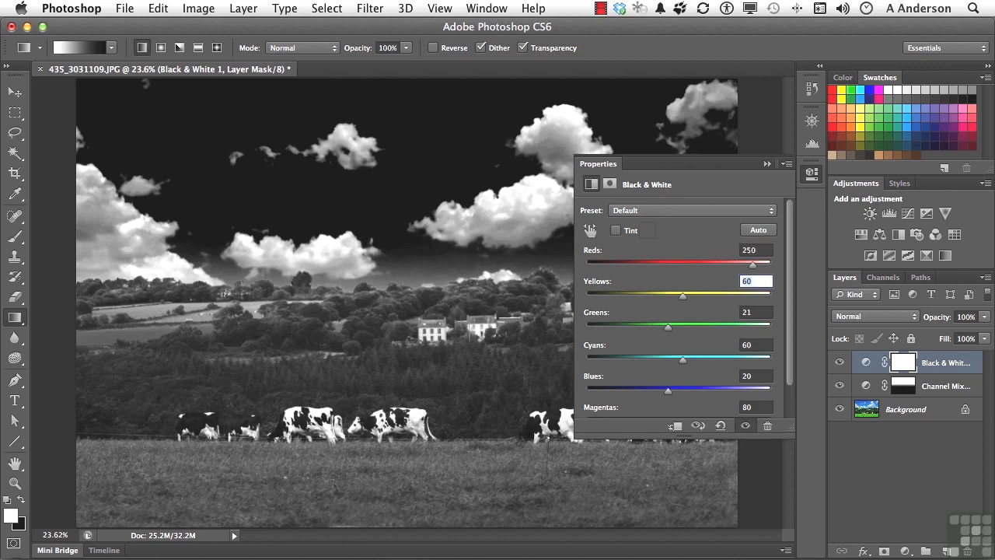
{"action": "type", "text": "-20"}
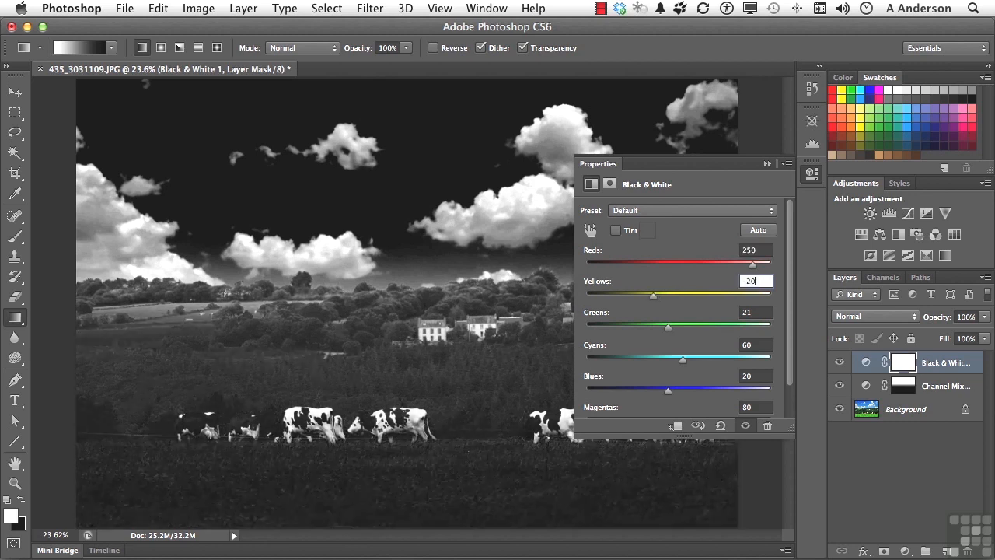
{"action": "key", "text": "Tab"}
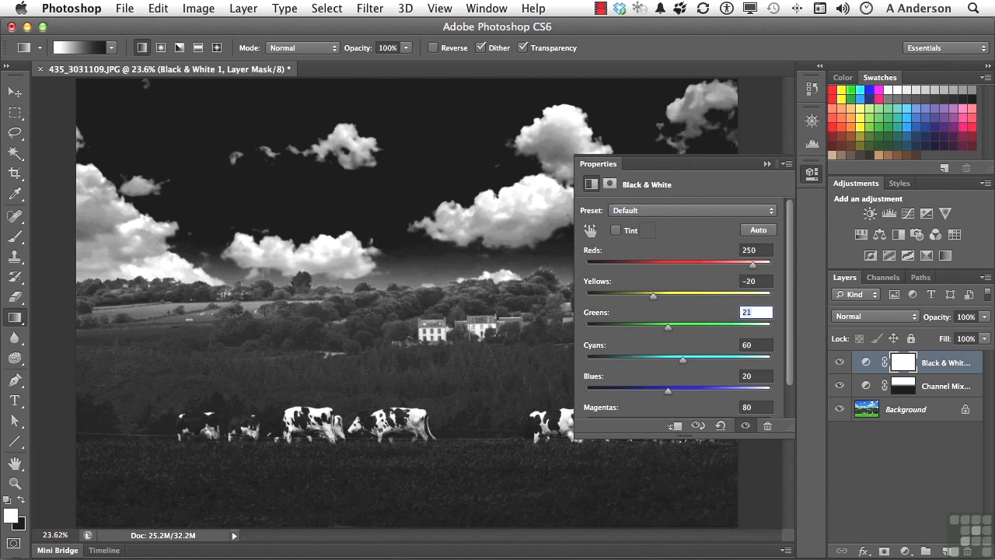
{"action": "type", "text": "155"}
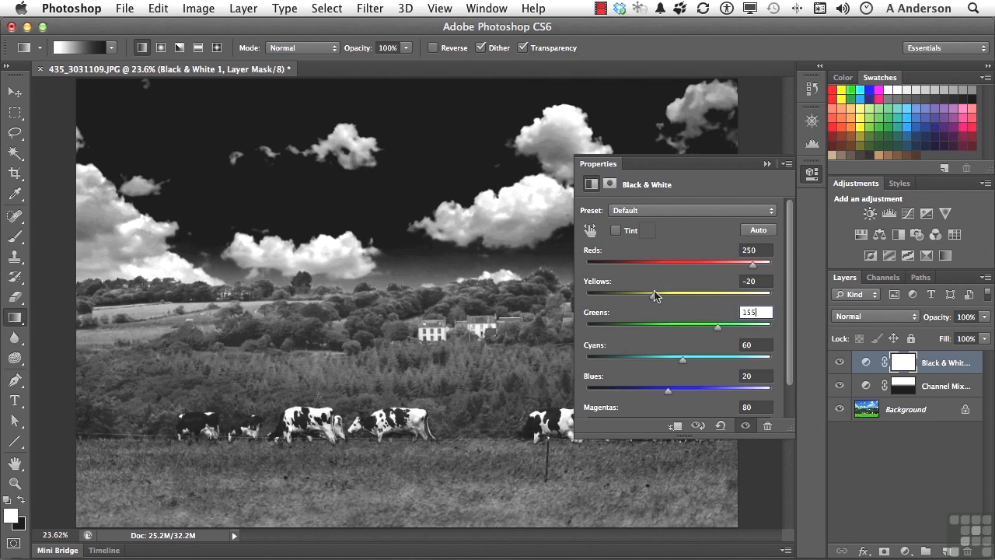
{"action": "mouse_move", "coordinate": [655, 298]}
{"action": "left_mouse_down"}
{"action": "mouse_move", "coordinate": [676, 300]}
{"action": "mouse_move", "coordinate": [651, 300]}
{"action": "left_mouse_up"}
{"action": "left_click", "coordinate": [766, 164]}
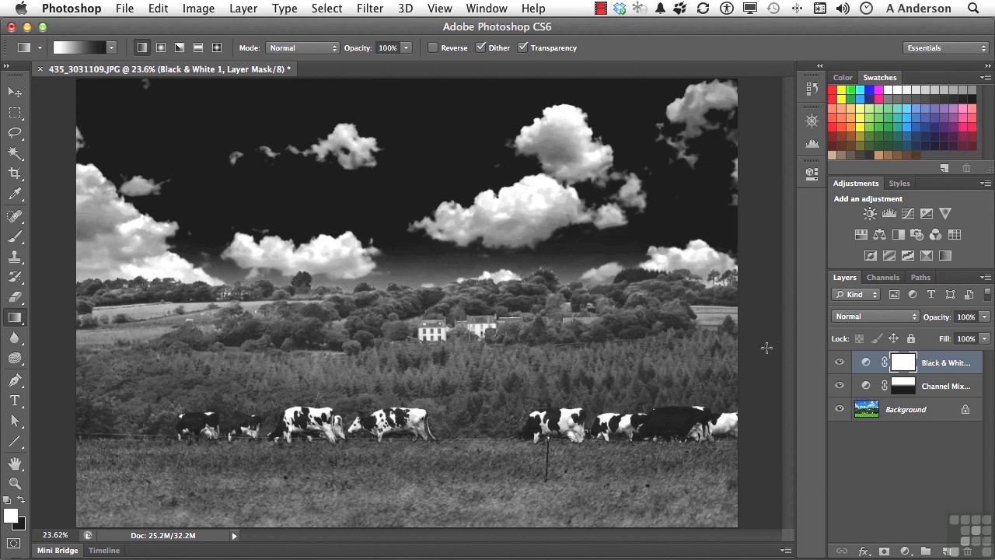
Step: Redraw the Channel Mixer mask's gradient over a shorter vertical span, from the horizon down to the white houses
{"action": "left_click", "coordinate": [905, 384]}
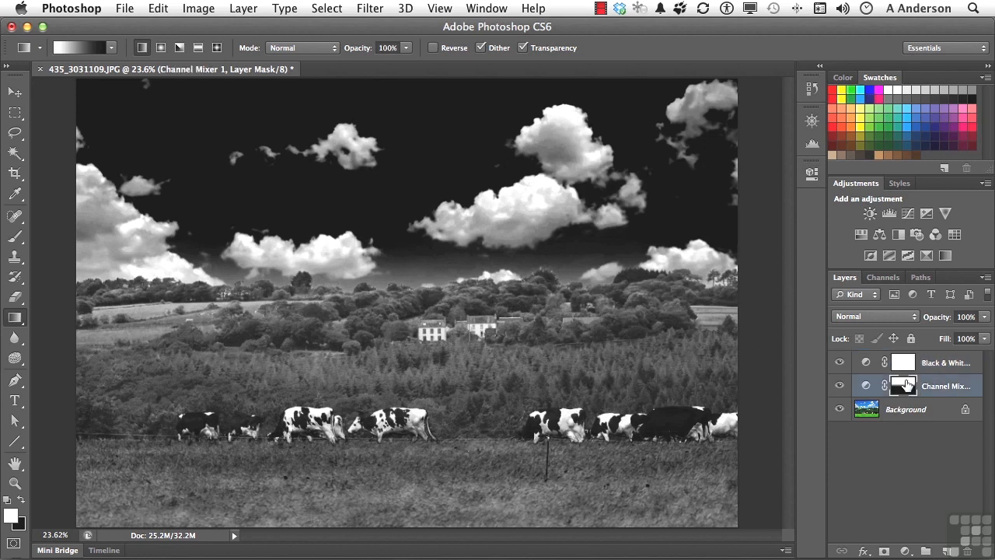
{"action": "left_click_drag", "start_coordinate": [410, 273], "coordinate": [411, 338]}
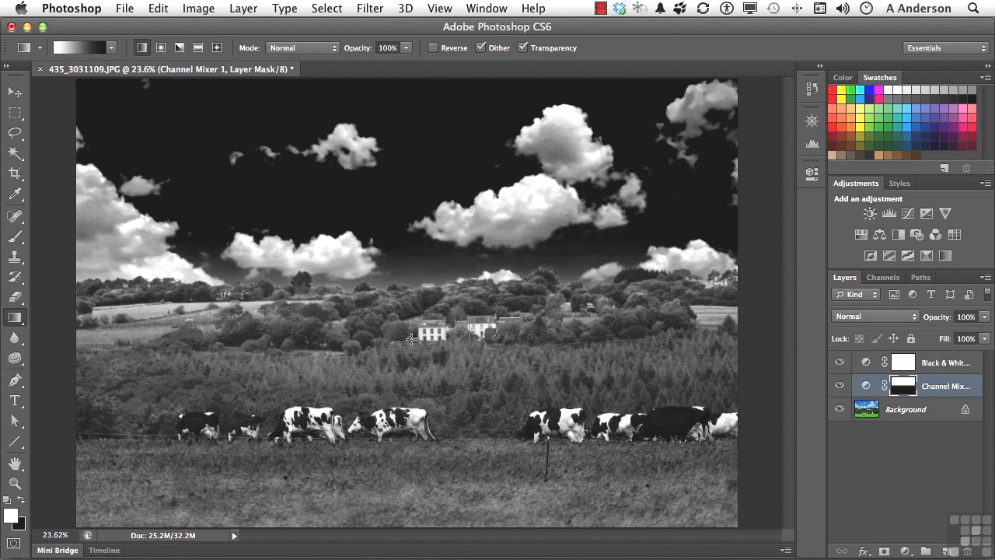
Step: Compare the image with the Black & White layer hidden and the Channel Mixer mask disabled, and restore both
{"action": "left_click", "coordinate": [838, 363]}
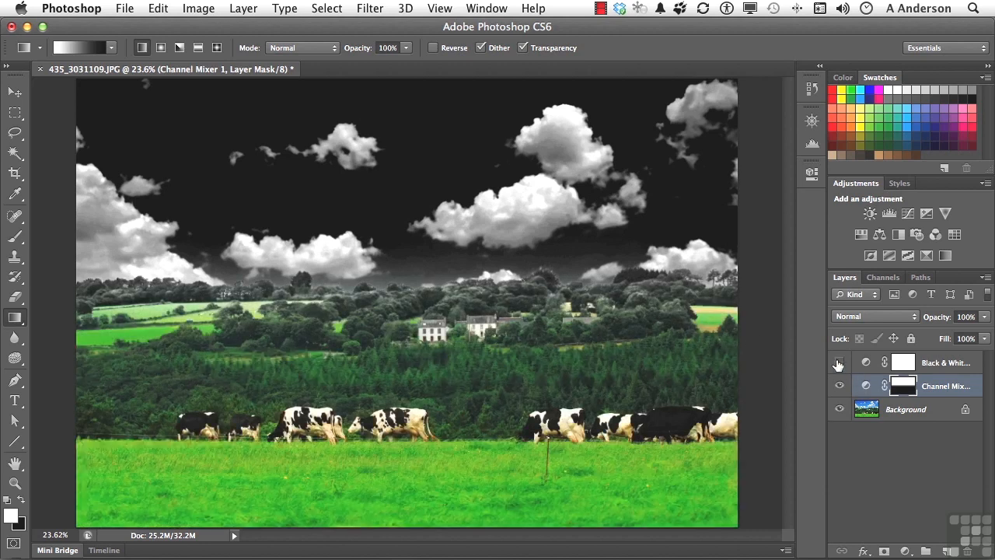
{"action": "left_click", "coordinate": [904, 390], "text": "shift"}
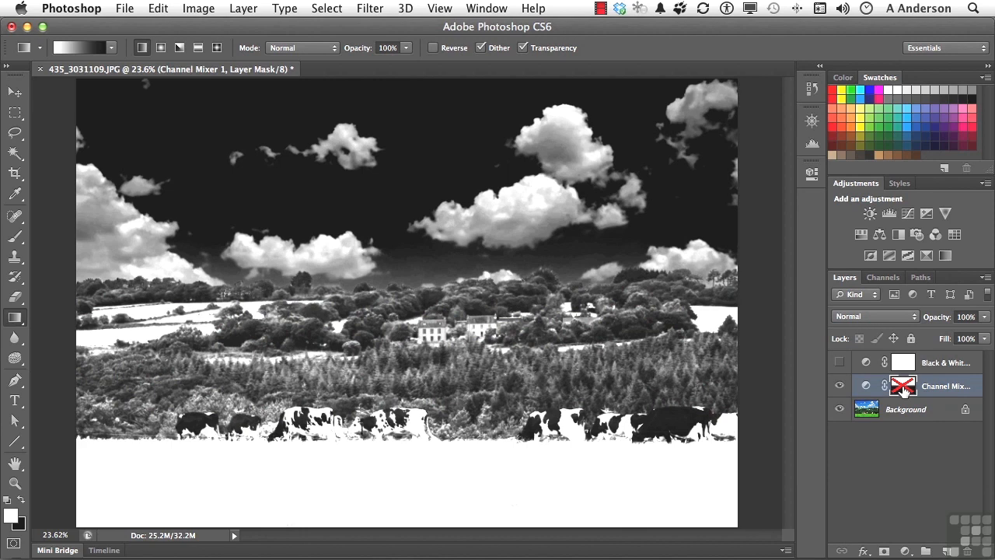
{"action": "left_click", "coordinate": [903, 386], "text": "shift"}
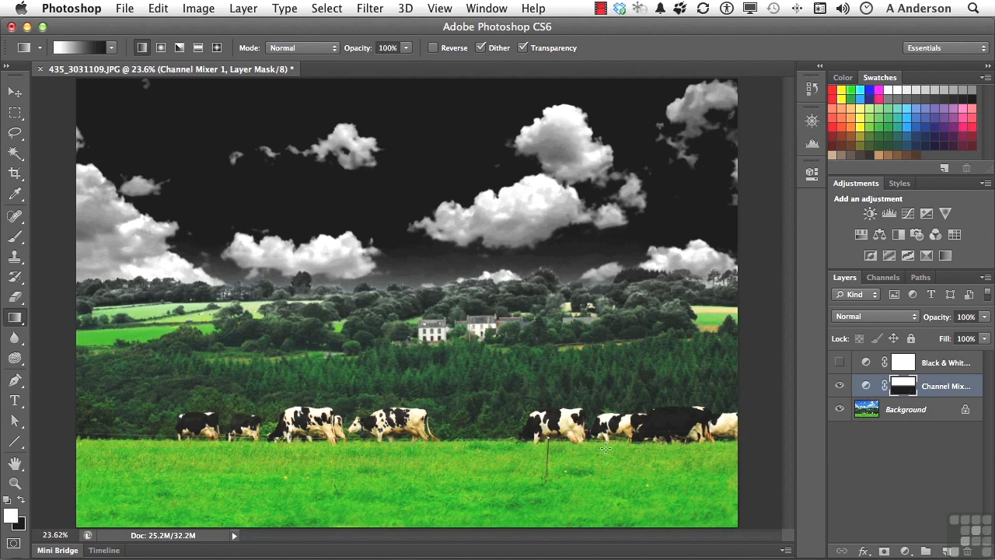
{"action": "left_click", "coordinate": [839, 363]}
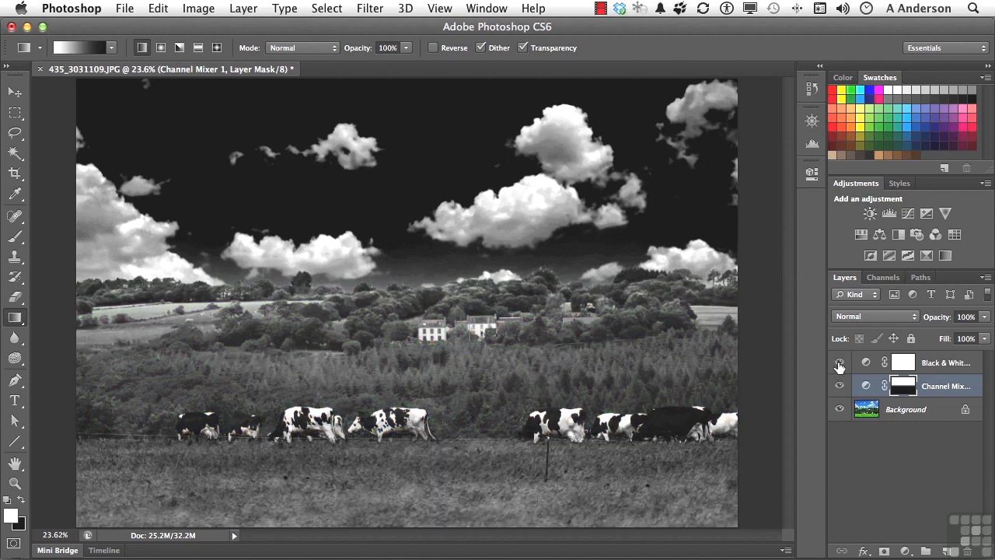